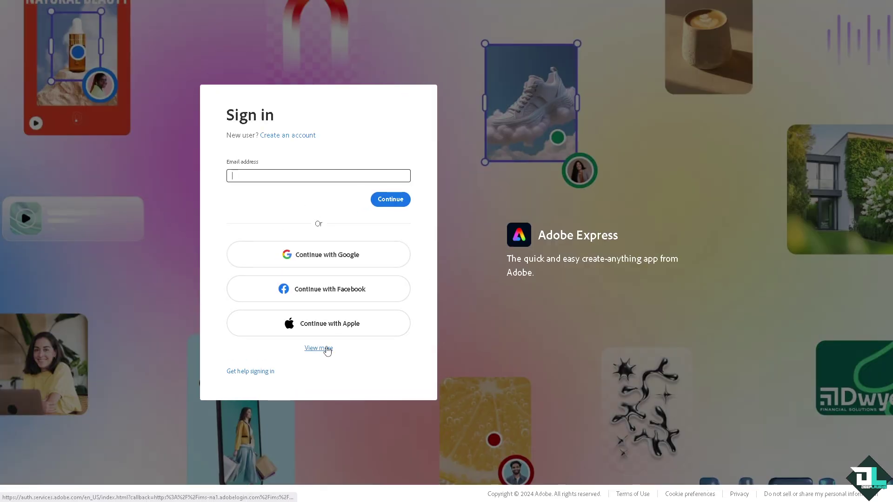
# Open more sign-in options and choose to create a new Adobe account.
pyautogui.click(325, 349)
pyautogui.click(293, 91)
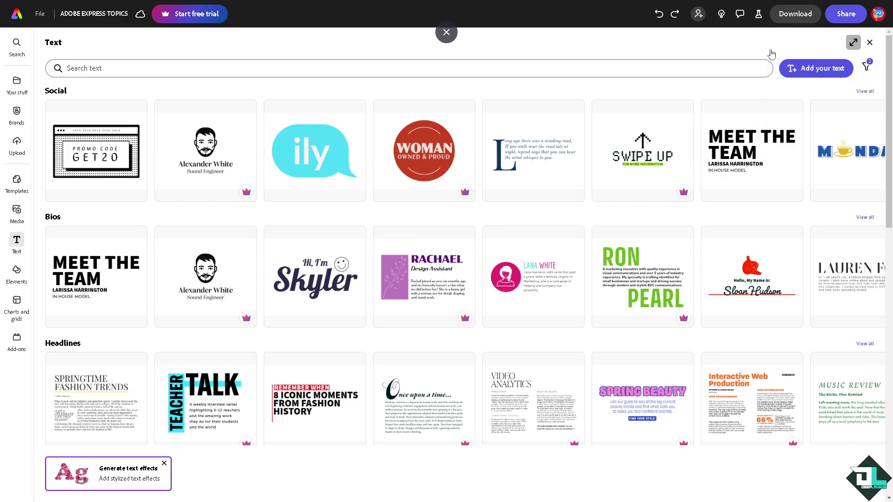
# Add a one-line text box 'How to Animate Text in Adobe Express' at font size 44.
pyautogui.click(853, 42)
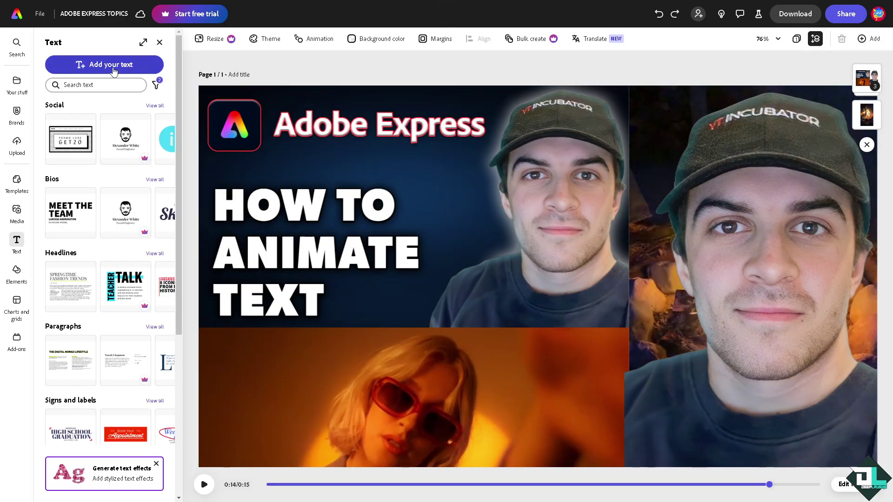
pyautogui.click(103, 65)
pyautogui.write('How to Animate Text in Adobe Express')
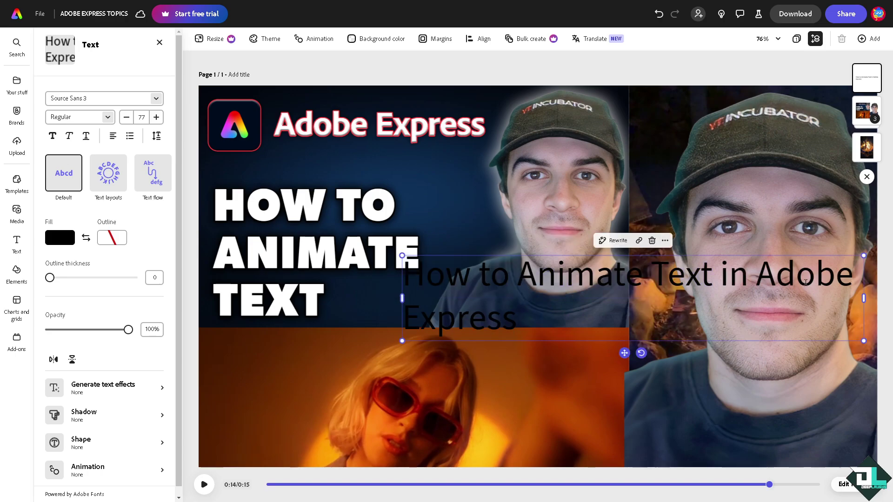
pyautogui.moveTo(863, 340)
pyautogui.mouseDown()
pyautogui.moveTo(670, 303)
pyautogui.moveTo(768, 269)
pyautogui.mouseUp()
pyautogui.doubleClick(734, 266)
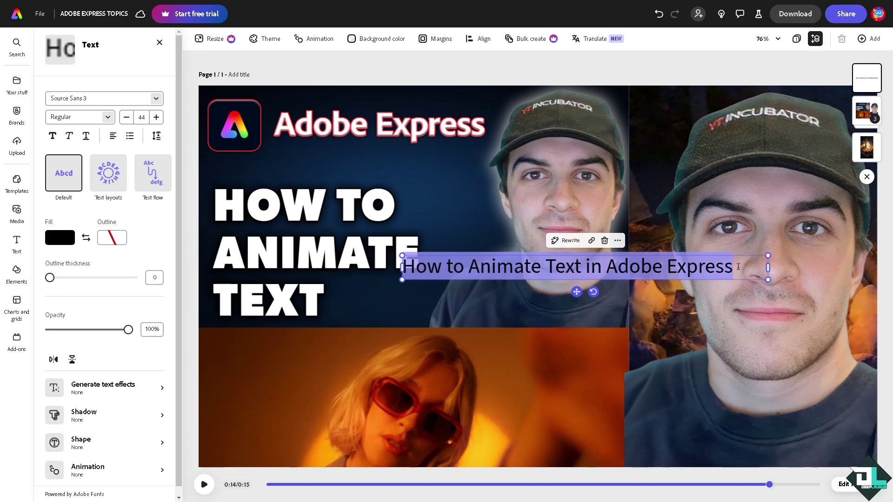
# Set the caption's text fill colour to white.
pyautogui.click(68, 240)
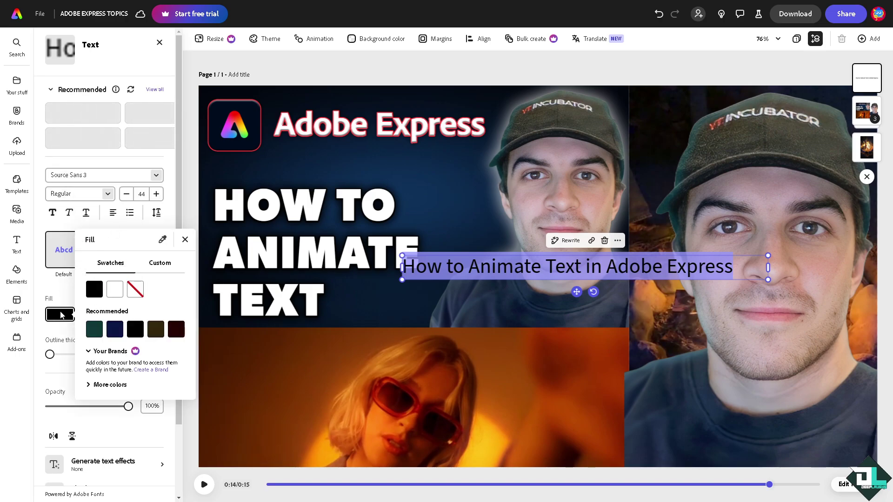
pyautogui.click(62, 319)
pyautogui.click(68, 320)
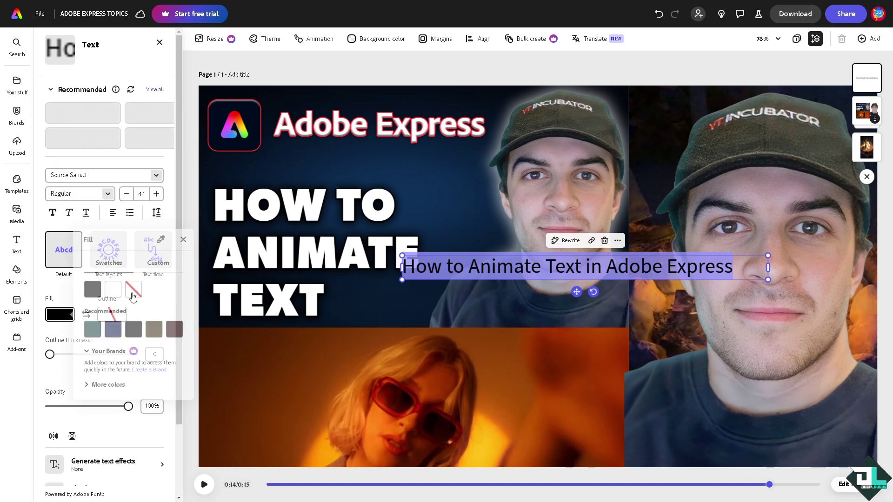
pyautogui.click(114, 290)
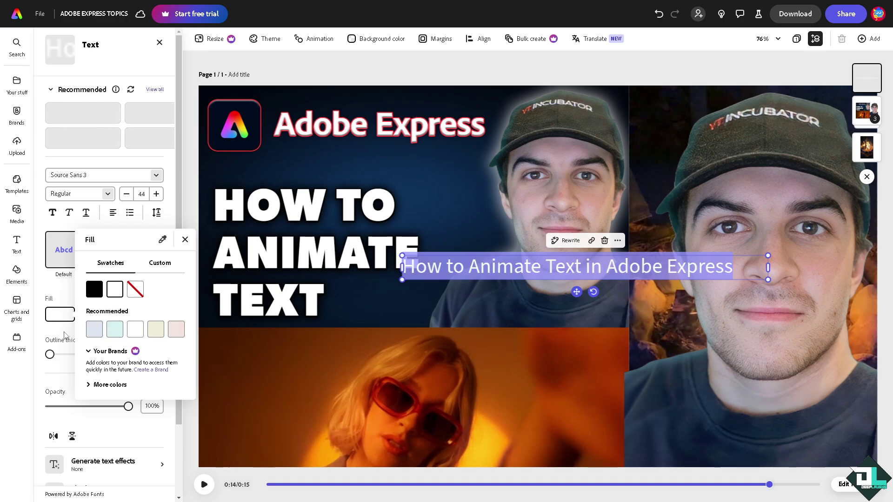
pyautogui.press('Escape')
# Give the caption a black outline at thickness 100 and place it below the heading.
pyautogui.click(113, 314)
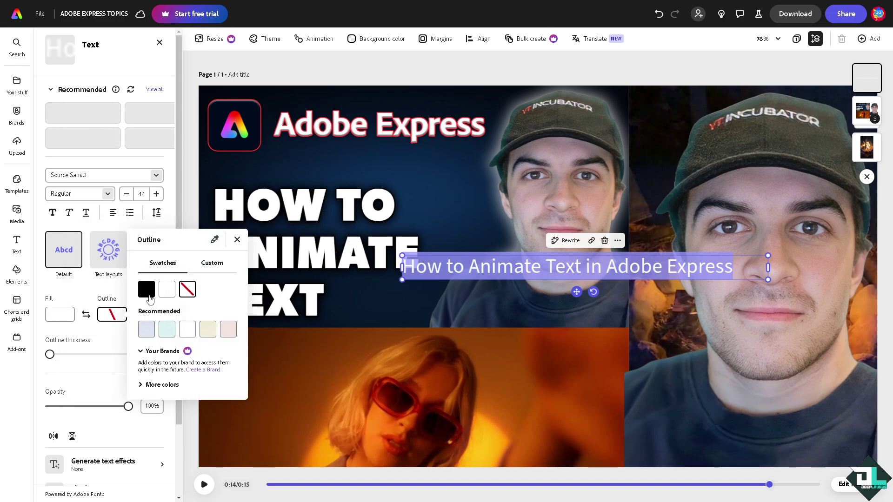
pyautogui.click(147, 289)
pyautogui.moveTo(49, 355); pyautogui.dragTo(133, 354)
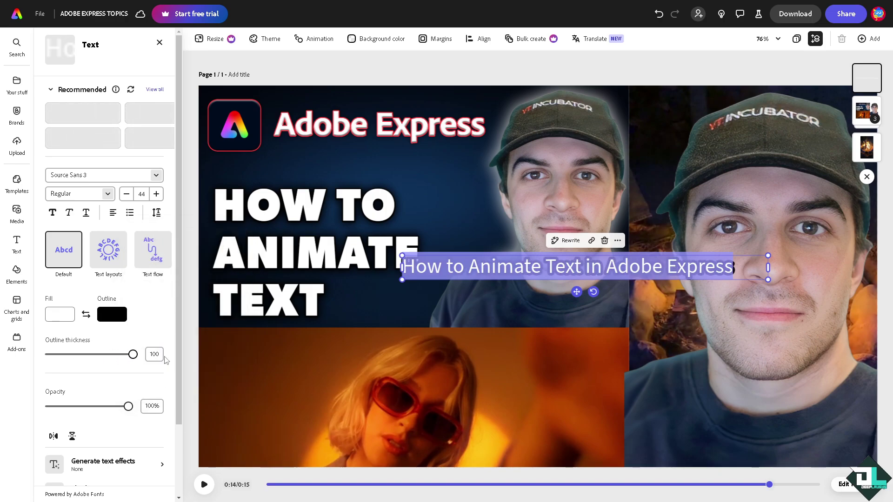
pyautogui.moveTo(489, 266); pyautogui.dragTo(446, 334)
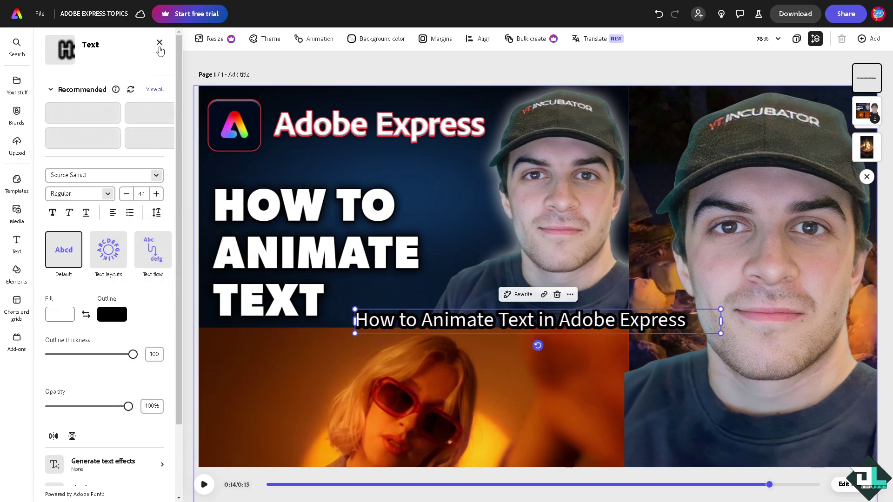
pyautogui.click(196, 76)
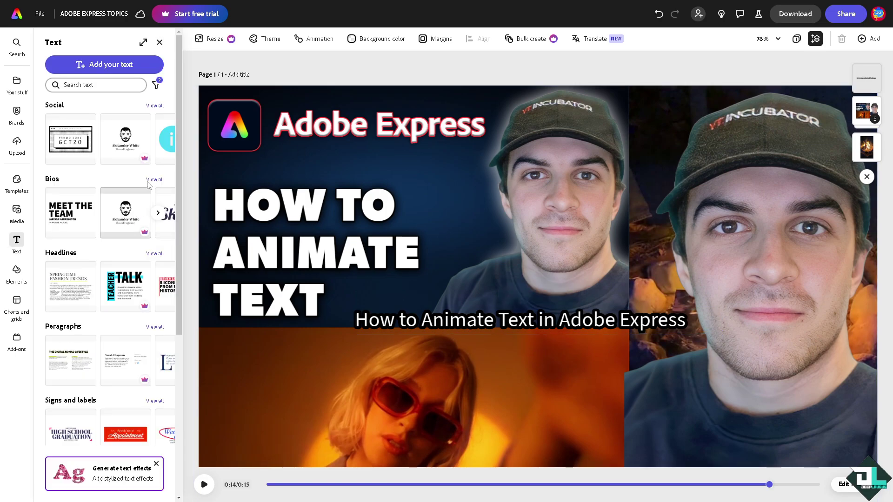
# Close the text library and reselect the caption to reach its animation options.
pyautogui.click(159, 42)
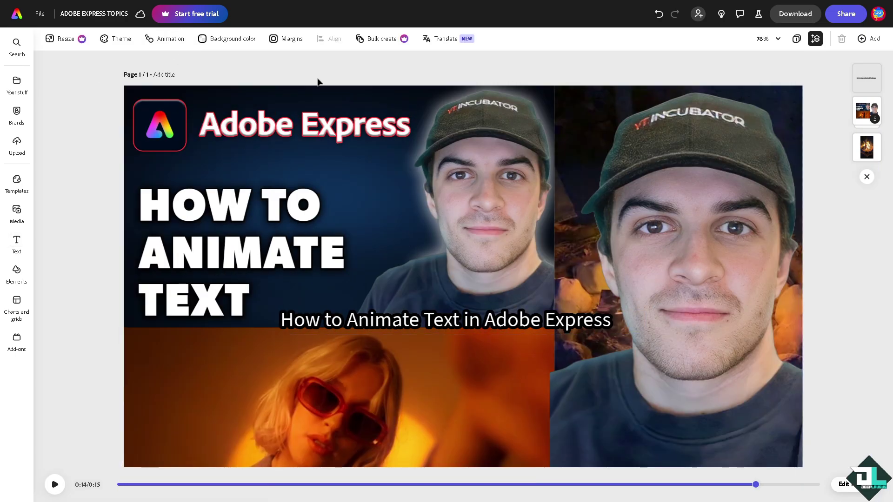
pyautogui.click(168, 40)
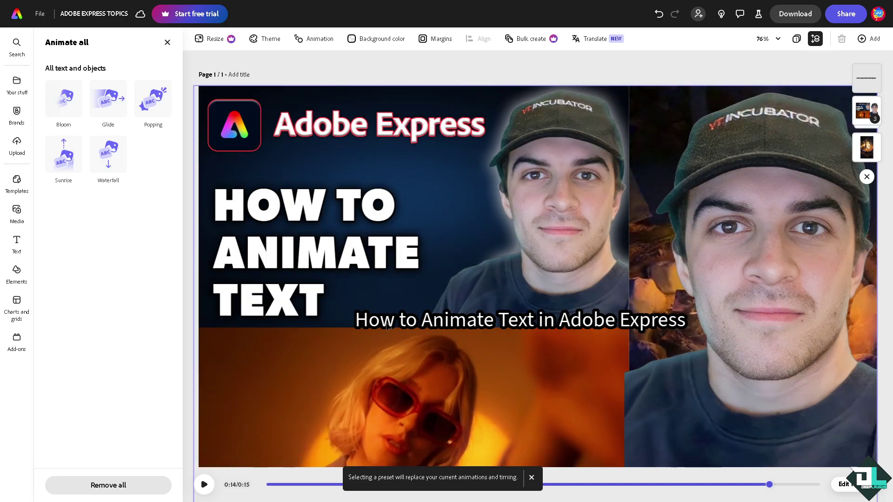
pyautogui.click(417, 318)
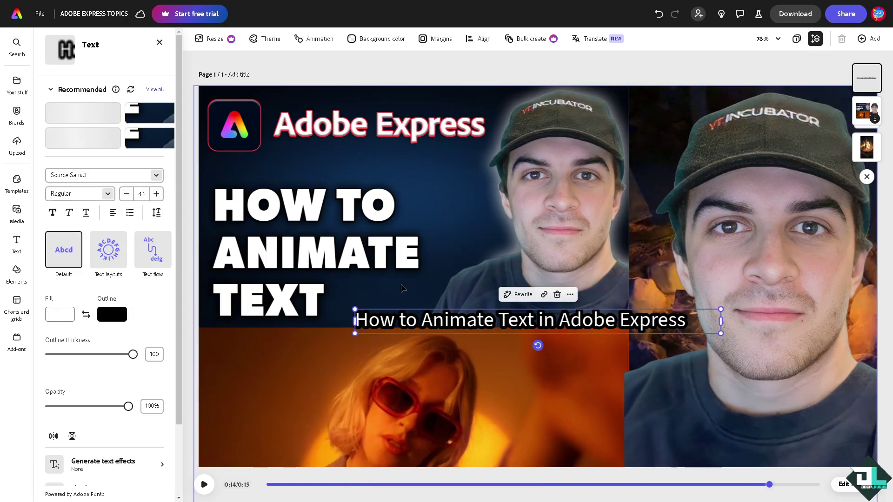
pyautogui.scroll(-3, 87, 378)
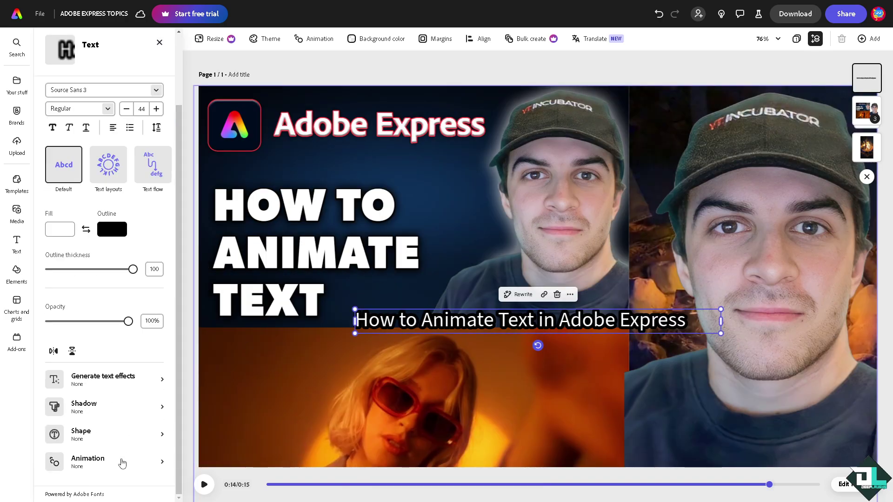
# Give the caption a Pop in animation and Shrink out animation, then preview them.
pyautogui.click(123, 463)
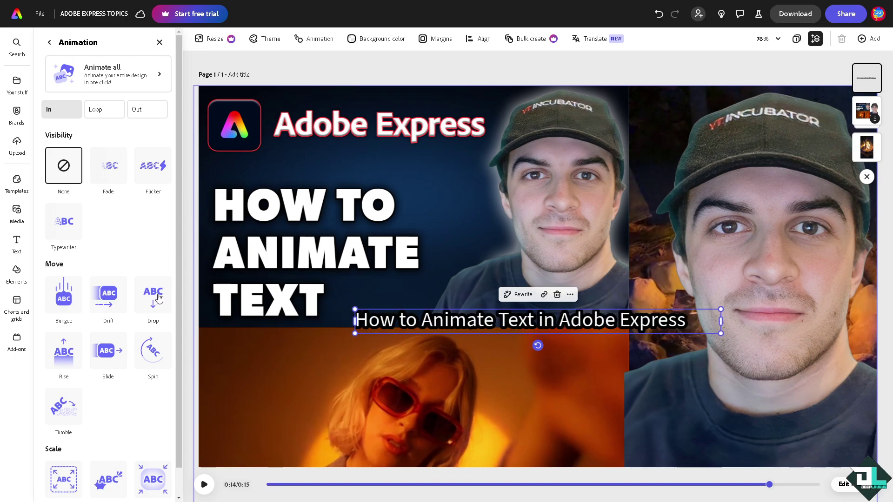
pyautogui.scroll(-1, 159, 297)
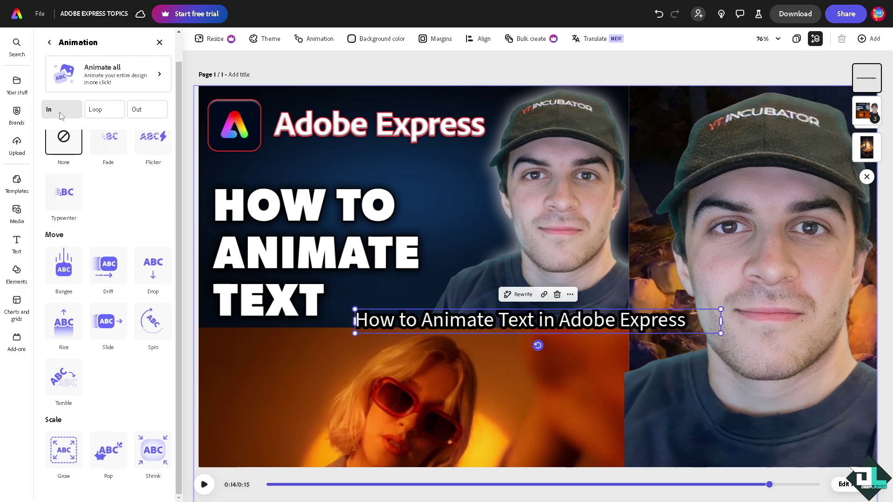
pyautogui.scroll(2, 69, 138)
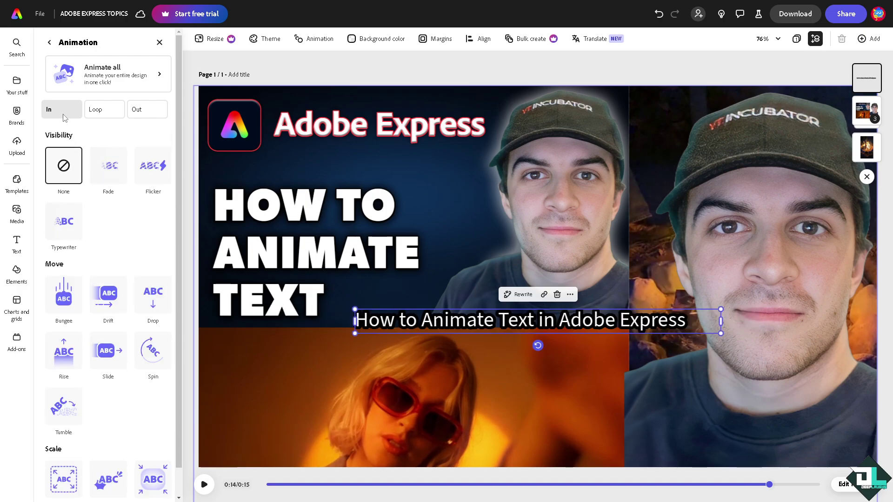
pyautogui.scroll(-1, 129, 354)
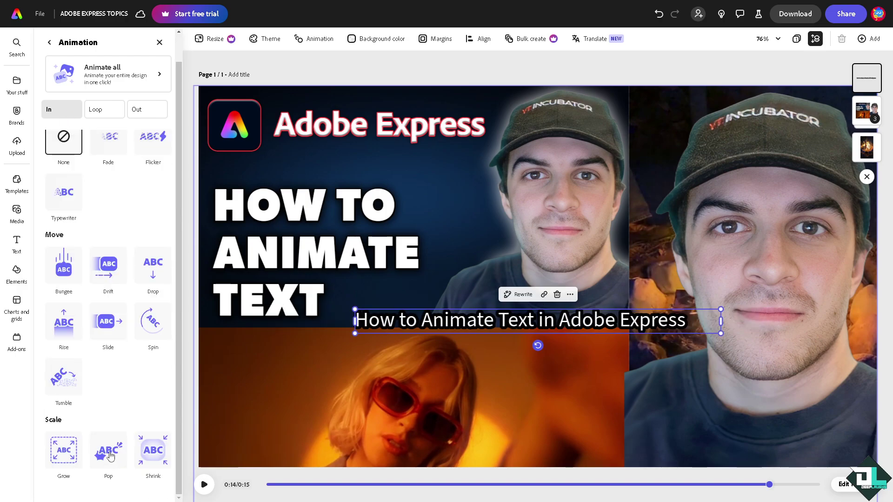
pyautogui.click(108, 449)
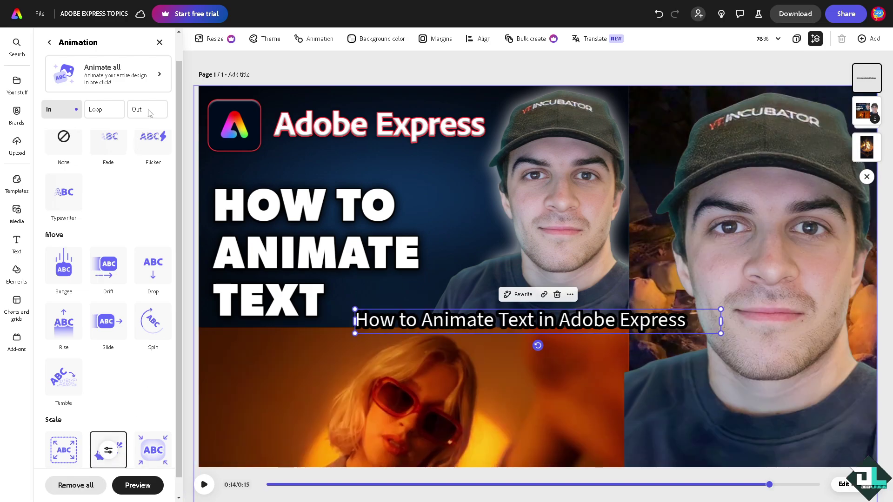
pyautogui.click(146, 110)
pyautogui.click(152, 447)
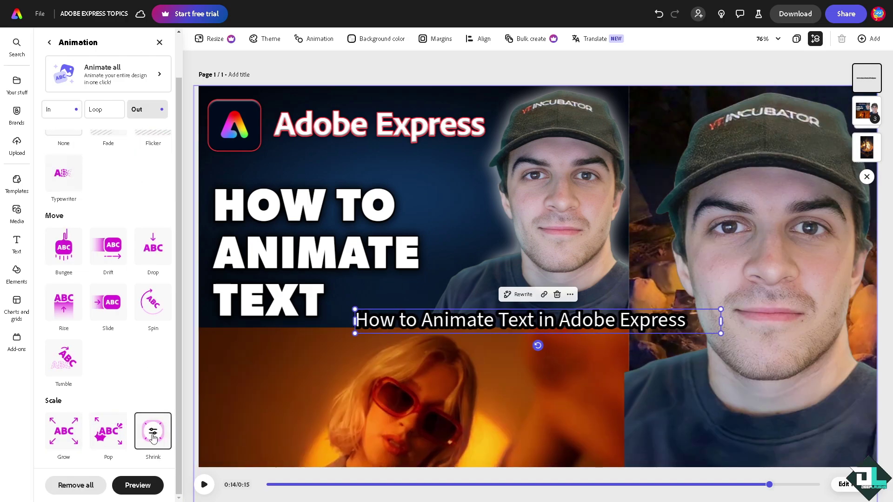
pyautogui.click(155, 489)
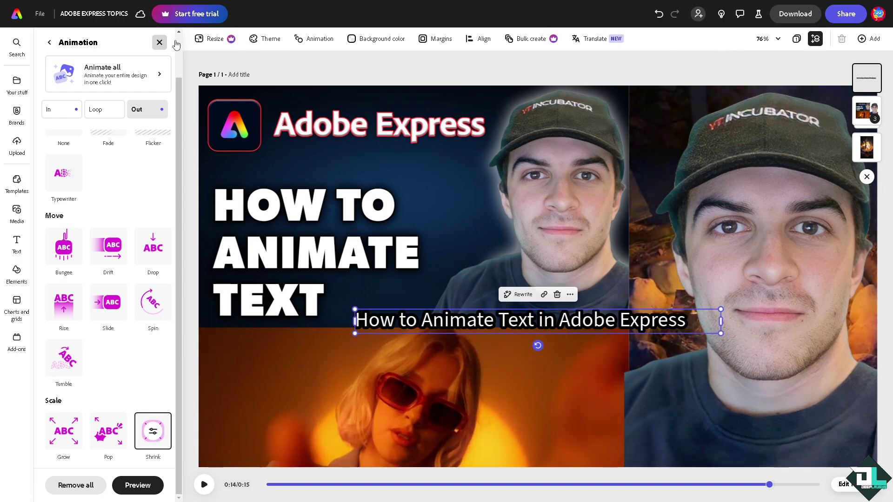
# Set the video download to 4K resolution in MP4 format, then close download settings.
pyautogui.click(160, 42)
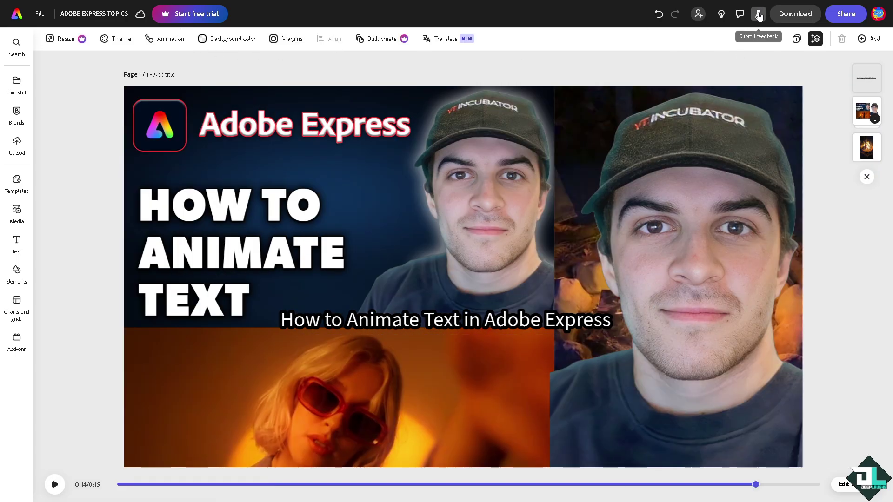
pyautogui.click(787, 20)
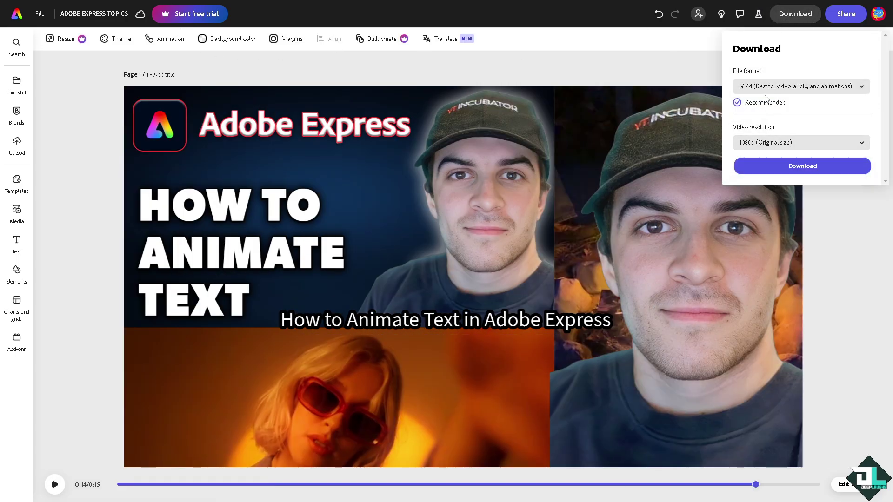
pyautogui.click(820, 143)
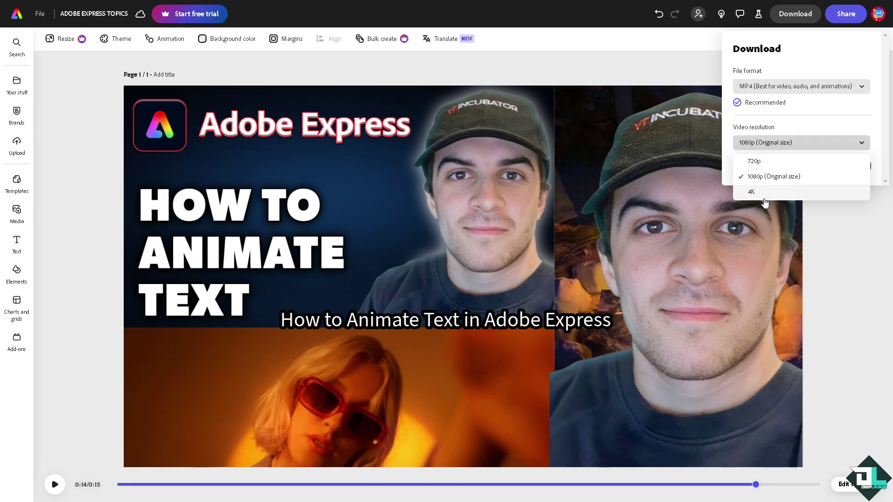
pyautogui.click(764, 193)
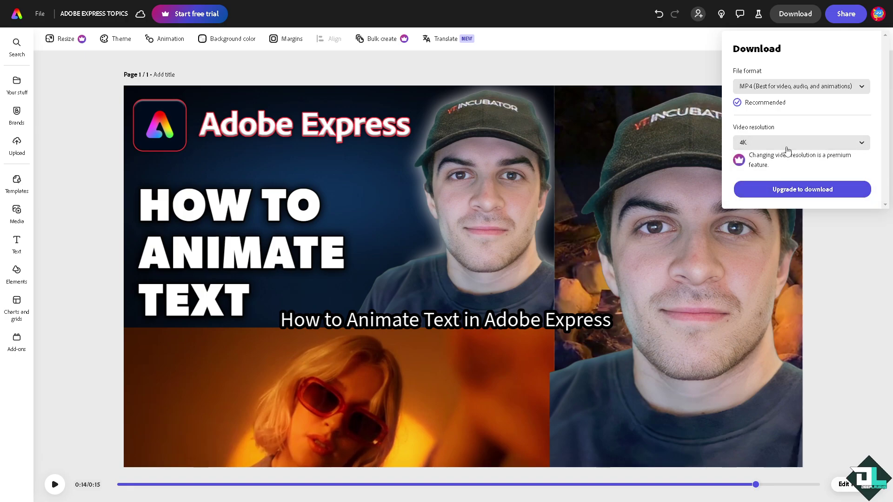
pyautogui.click(804, 89)
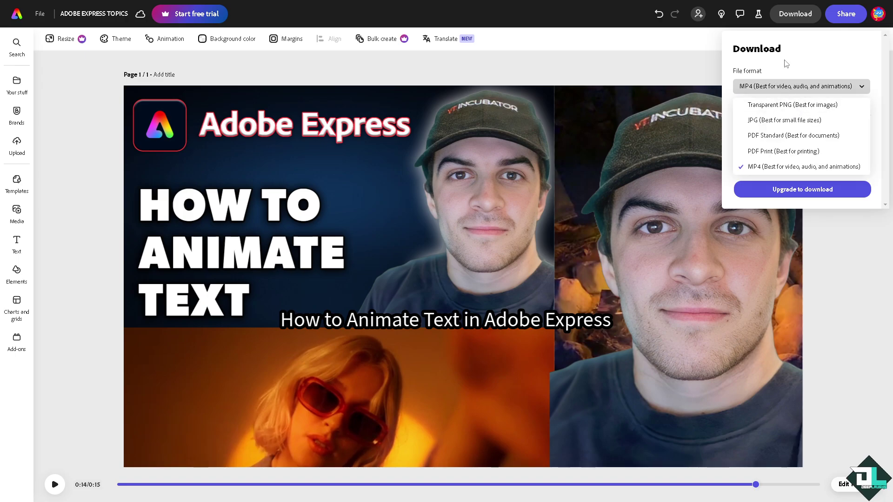
pyautogui.click(802, 64)
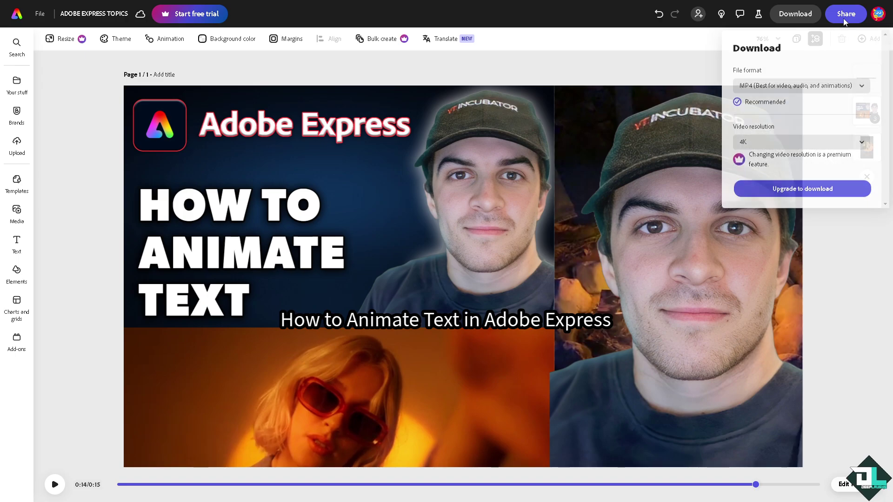
pyautogui.click(844, 19)
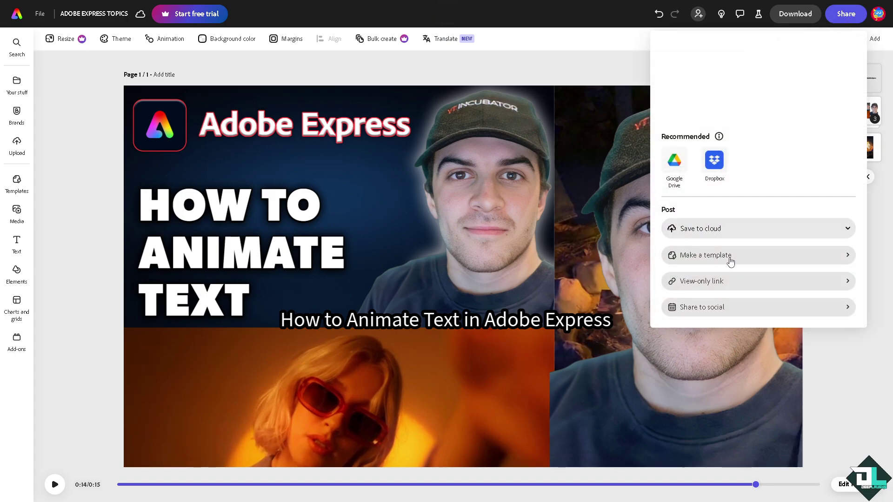
pyautogui.click(728, 282)
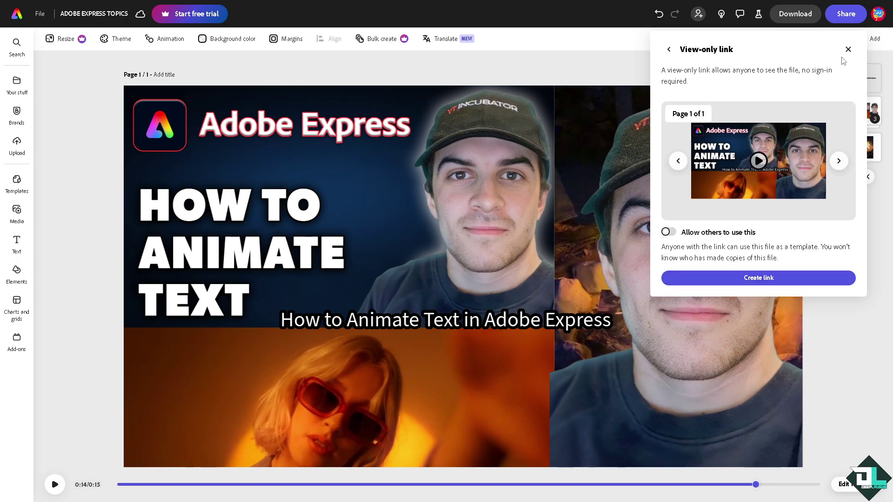
pyautogui.click(668, 50)
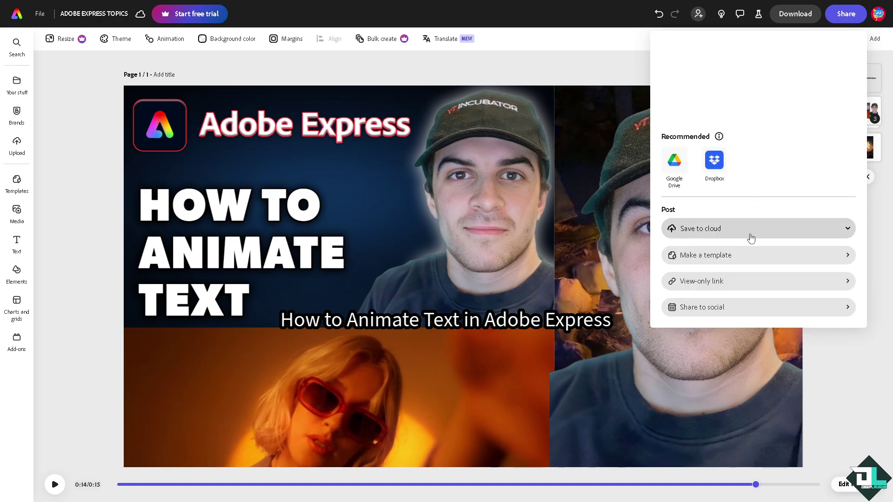
pyautogui.click(788, 233)
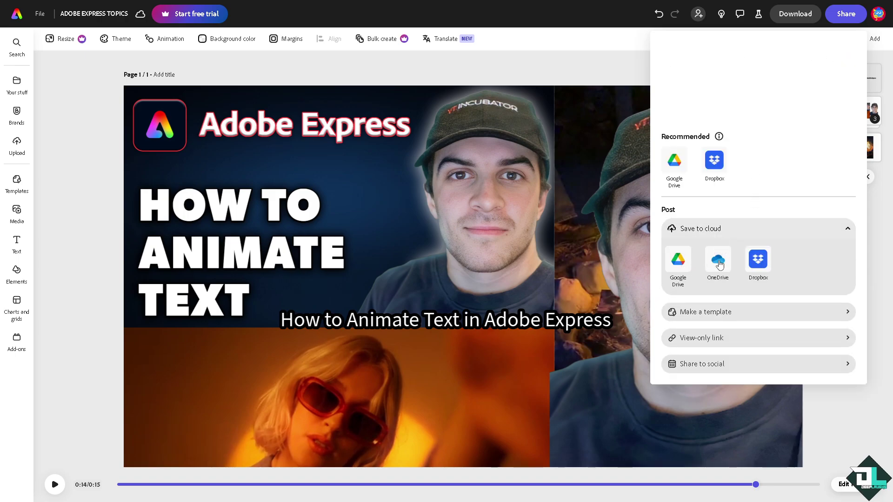
pyautogui.click(183, 257)
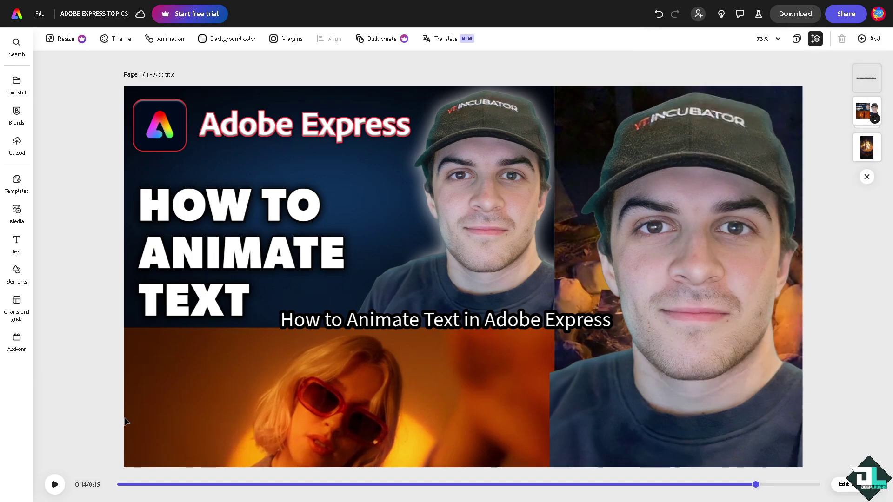
pyautogui.click(55, 484)
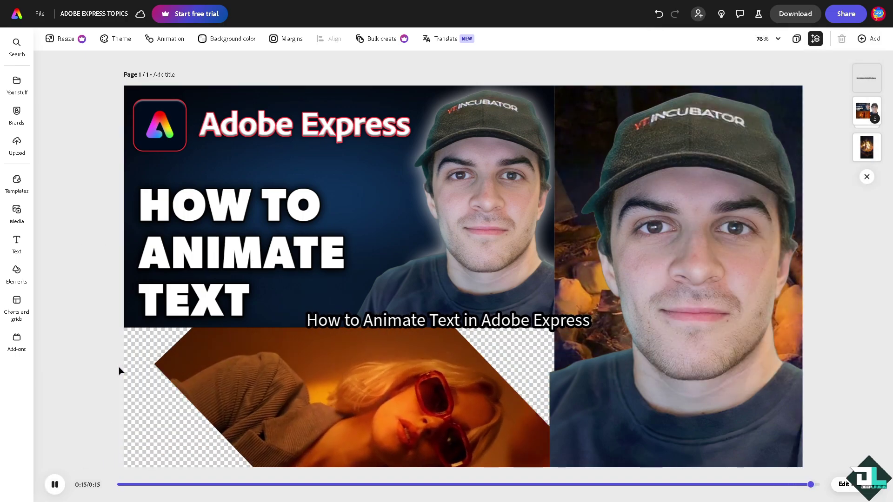
pyautogui.click(125, 485)
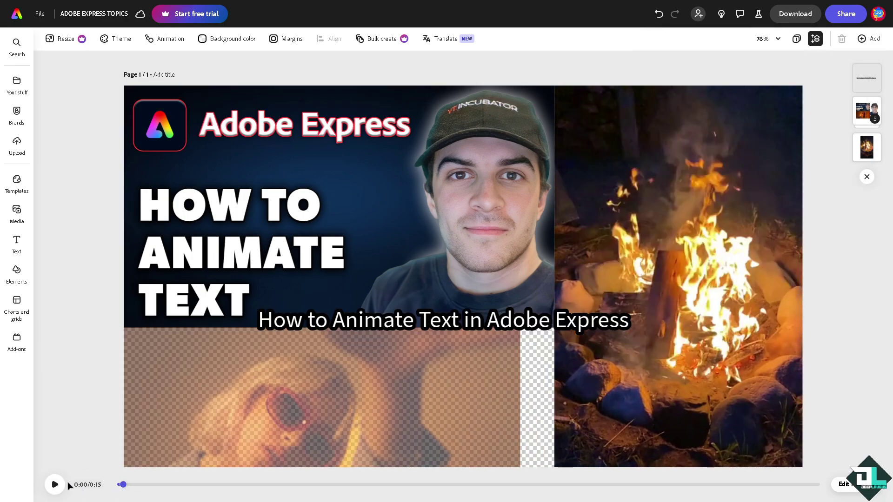